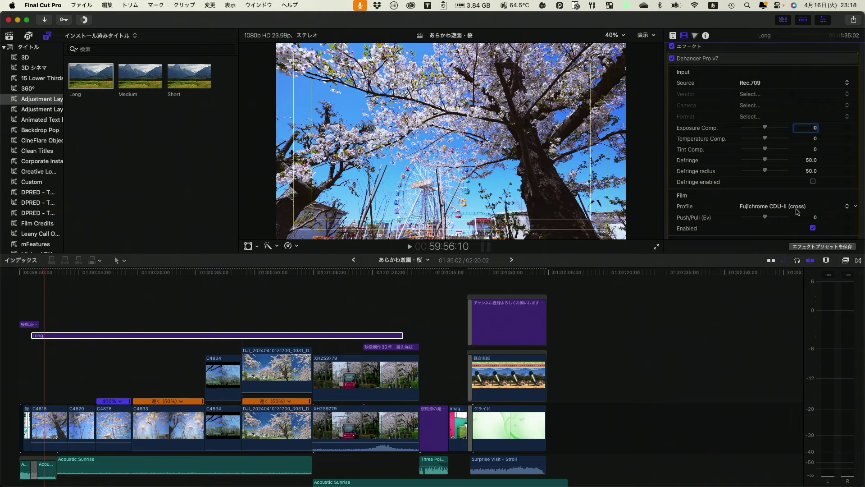
Try the Fuji Reala 500D (Exp.2013) film profile in Dehancer on the Long adjustment layer, and settle on Fujichrome Provia 100F.
click(40, 274)
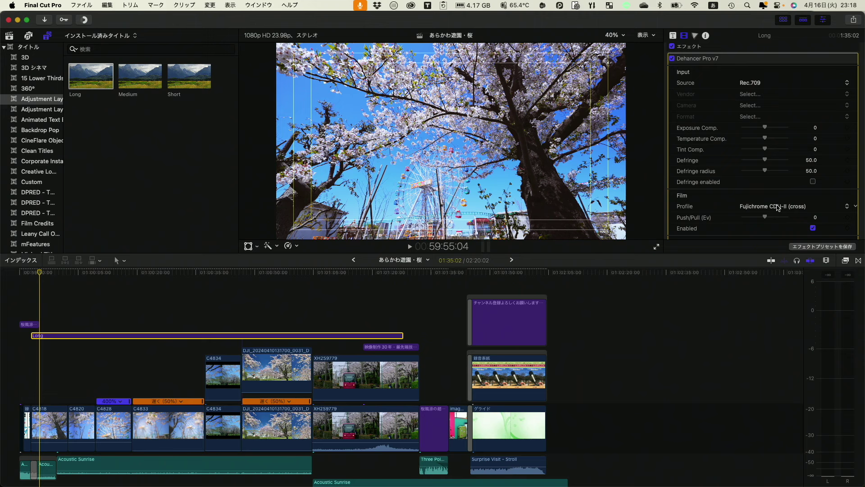
click(777, 206)
click(777, 198)
click(780, 208)
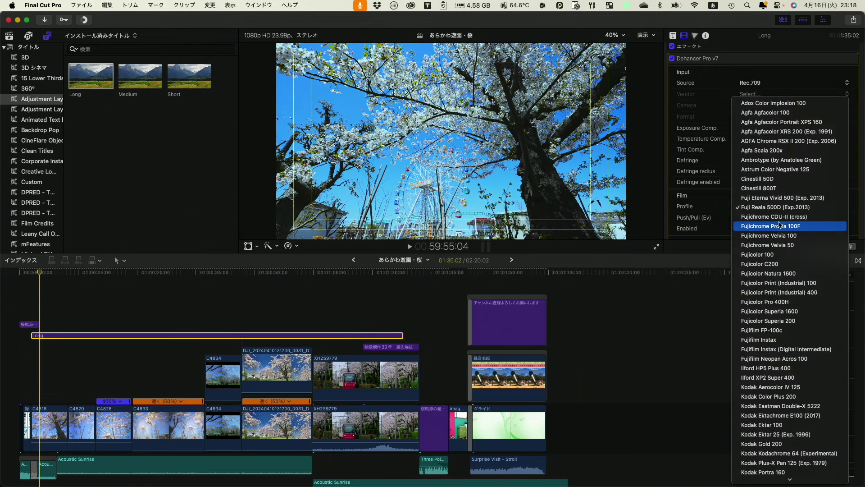
click(779, 226)
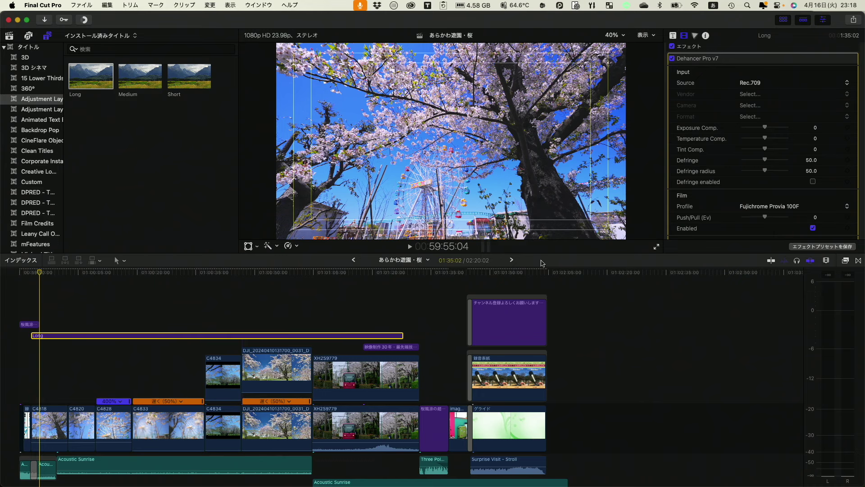
Scrub between the cherry tree shot C4818 and the Ferris wheel shot C4820 to compare the graded look.
mouse_move(40, 276)
mouse_down()
mouse_move(81, 278)
mouse_move(40, 278)
mouse_up()
drag(40, 278, 77, 281)
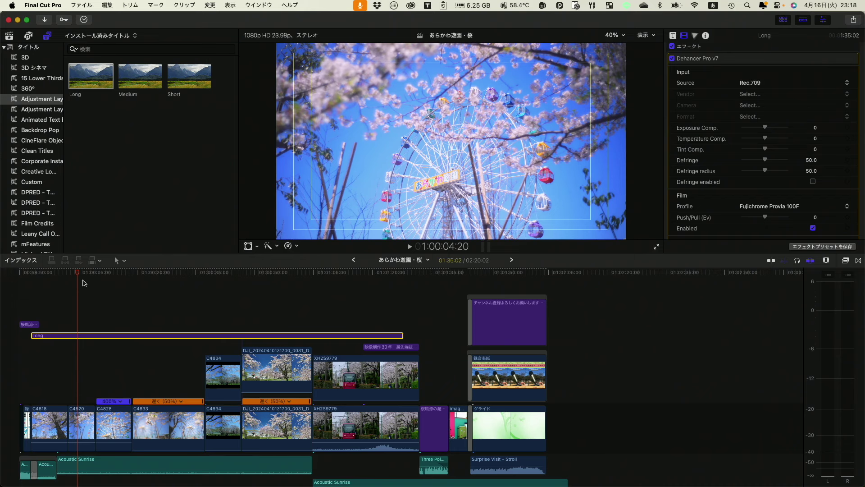
drag(78, 275, 45, 275)
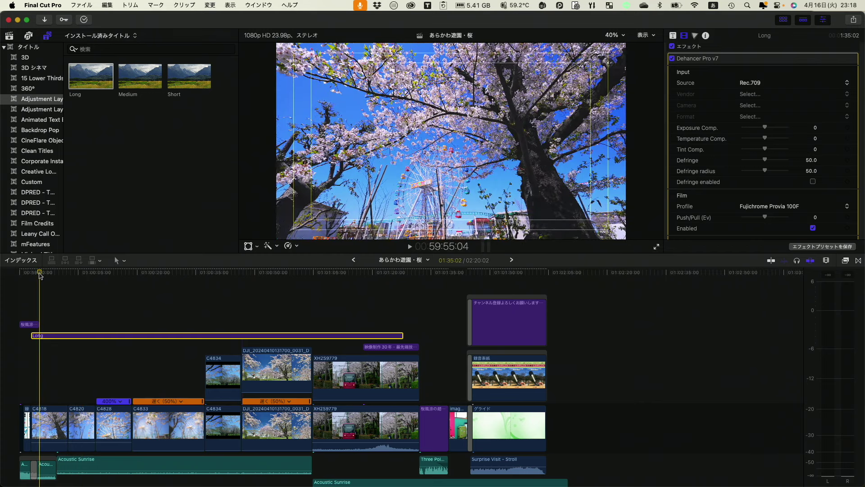
click(44, 273)
drag(45, 275, 76, 279)
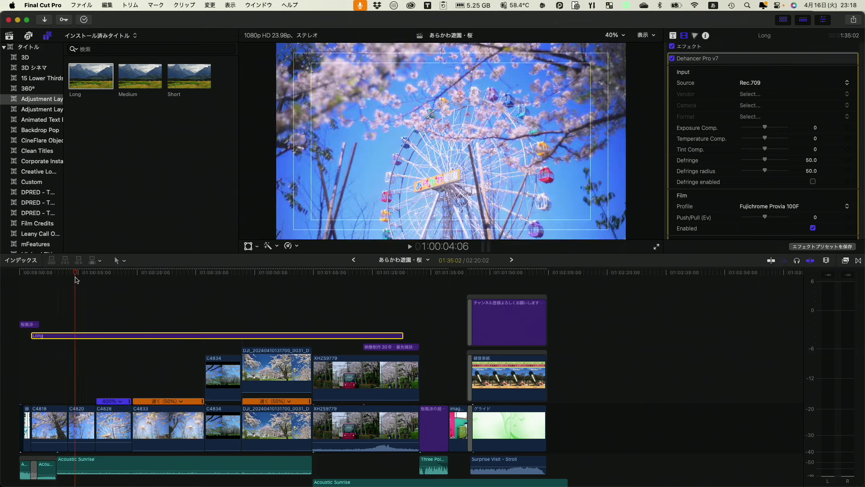
Examine the exposure, saturation and color settings in Color Board 1 on the Ferris wheel clip C4820.
click(75, 412)
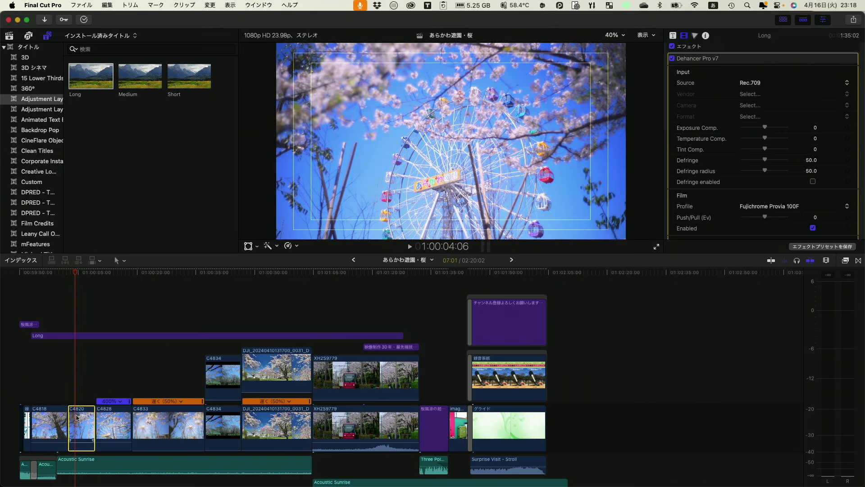
mouse_move(718, 68)
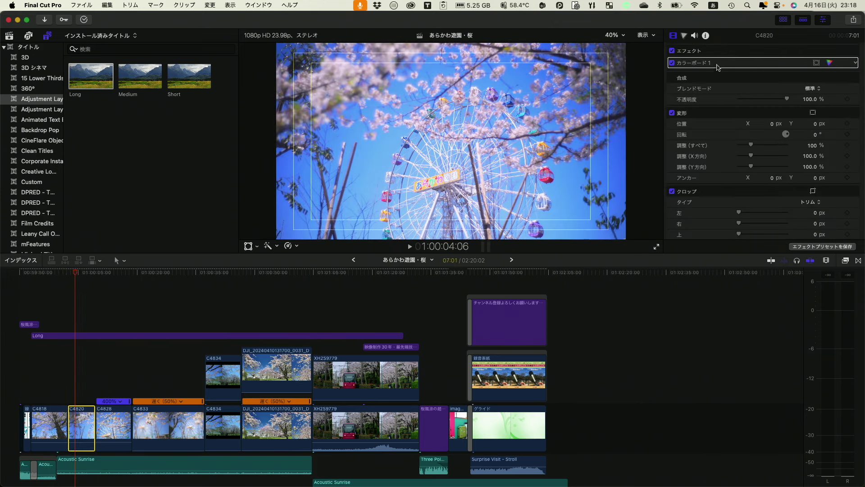
click(830, 63)
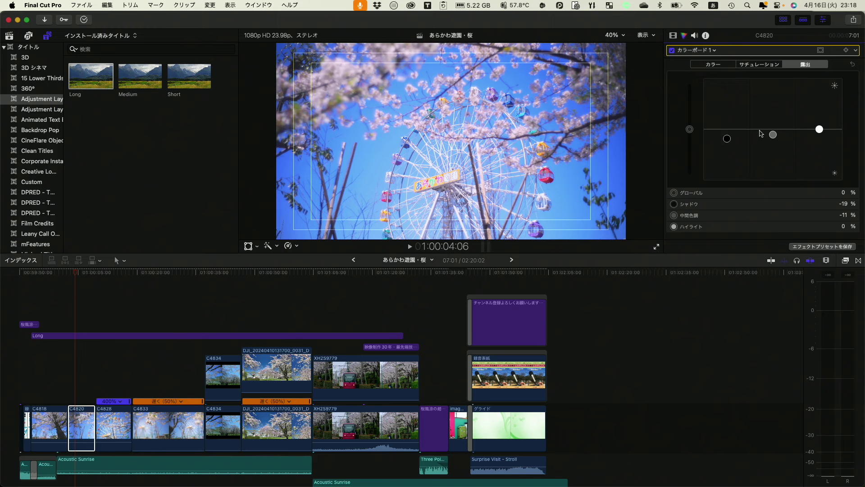
click(761, 64)
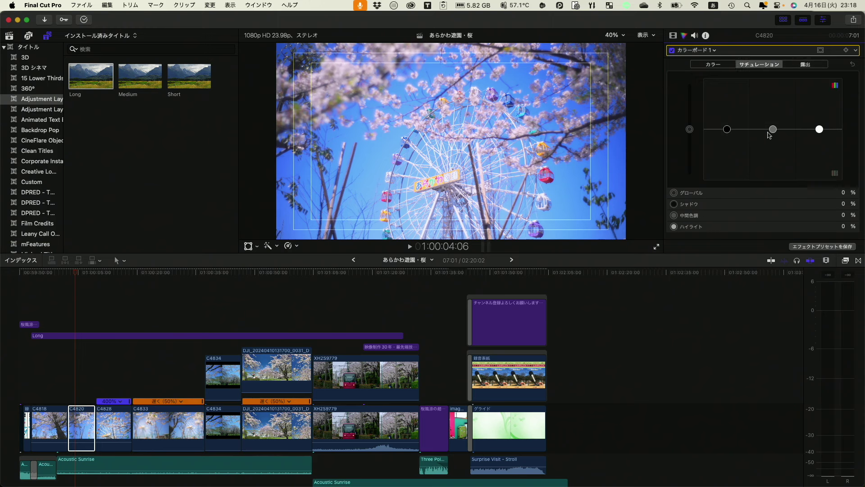
click(706, 67)
click(794, 64)
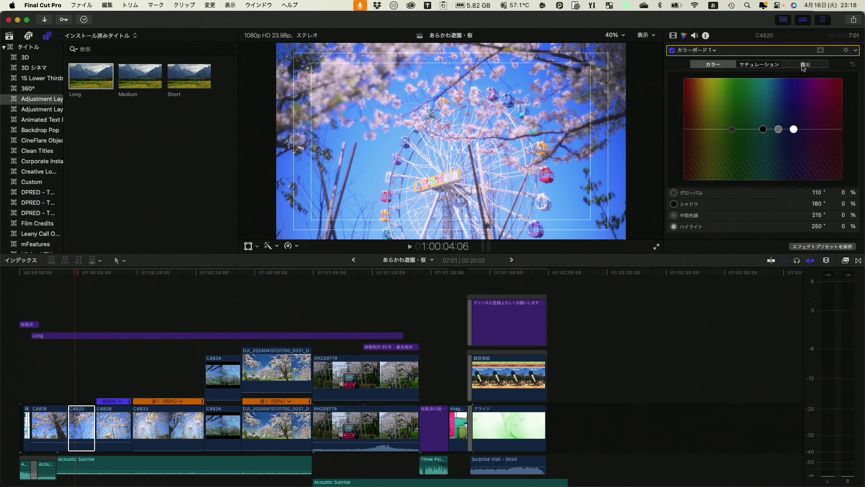
click(759, 65)
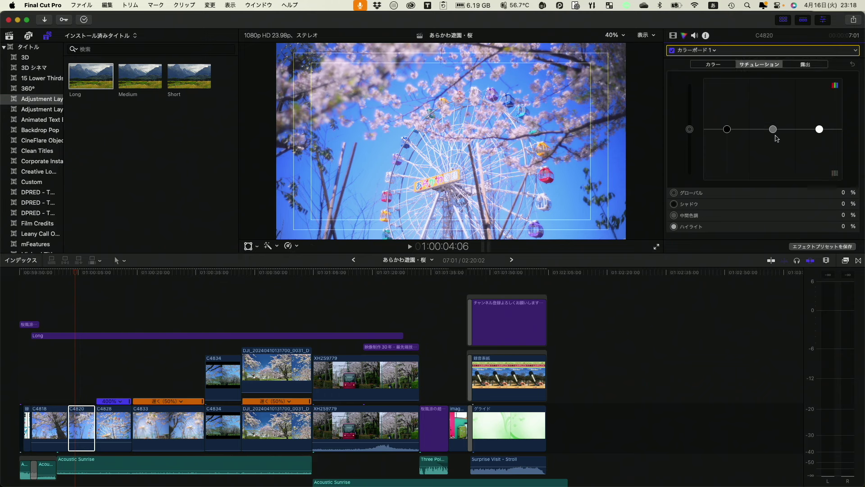
mouse_move(773, 132)
mouse_down()
mouse_move(772, 99)
mouse_move(771, 153)
mouse_move(769, 118)
mouse_move(764, 131)
mouse_up()
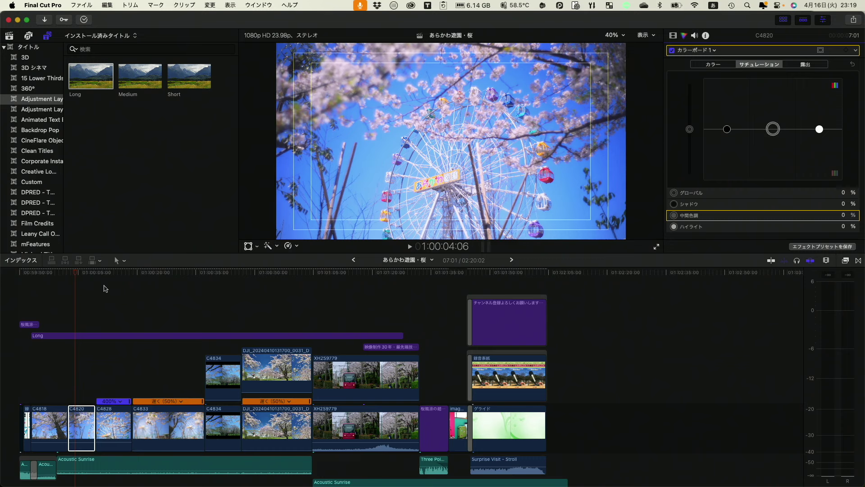
Lower the opacity of the blurred C4834 clip stacked above the park shot to 11.12%.
click(79, 279)
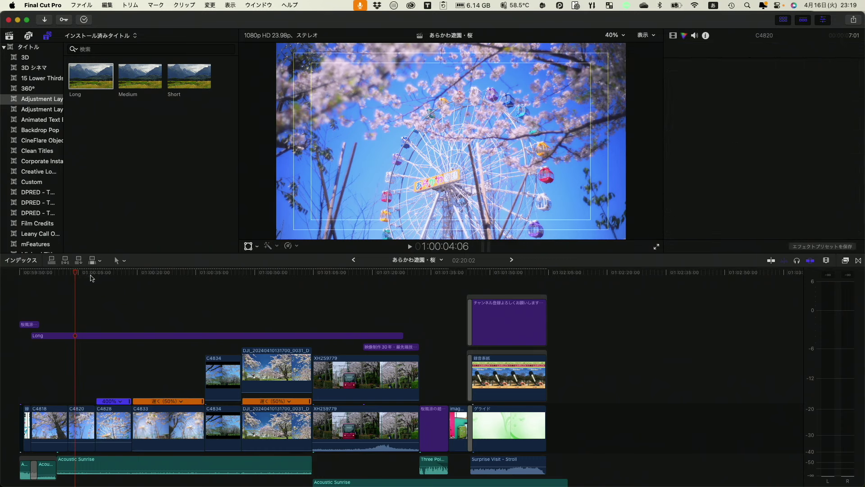
drag(75, 273, 104, 275)
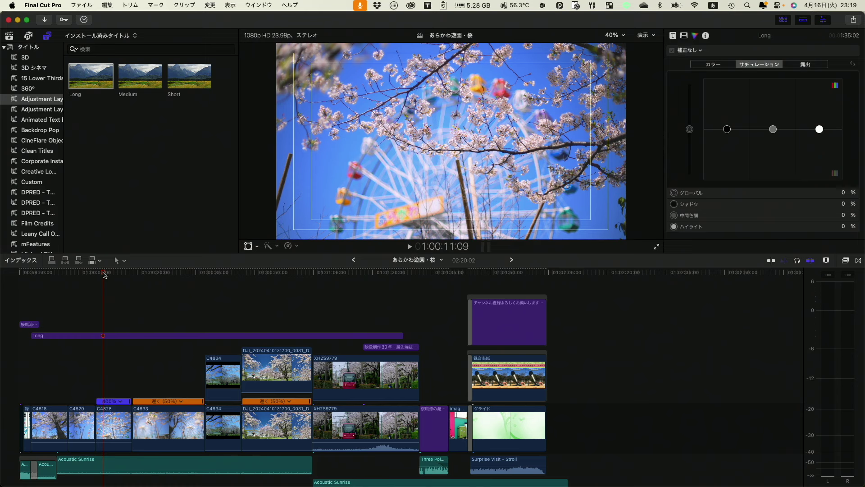
drag(104, 275, 217, 289)
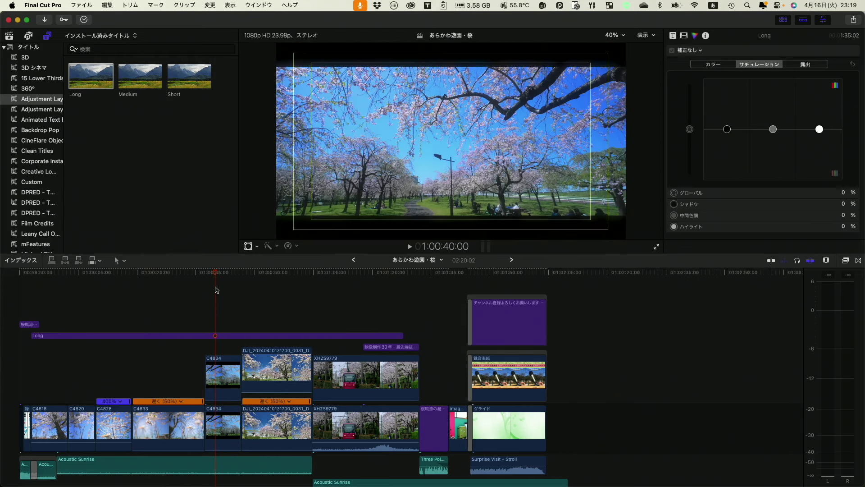
click(219, 370)
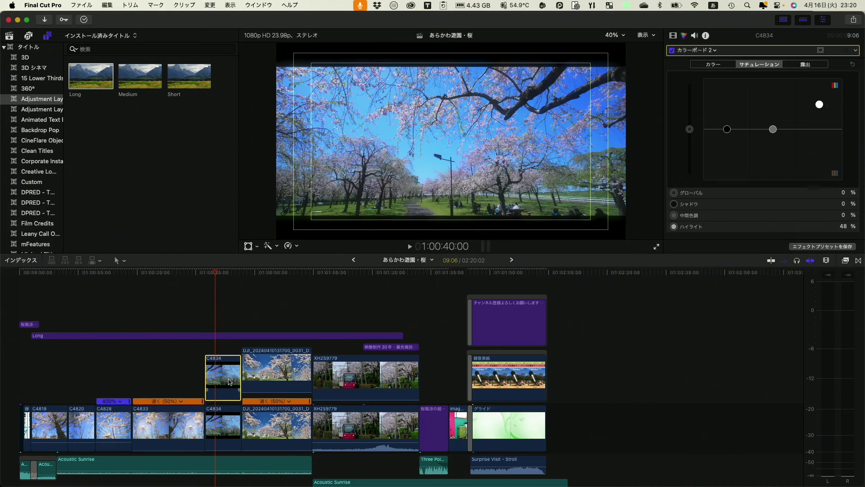
click(673, 35)
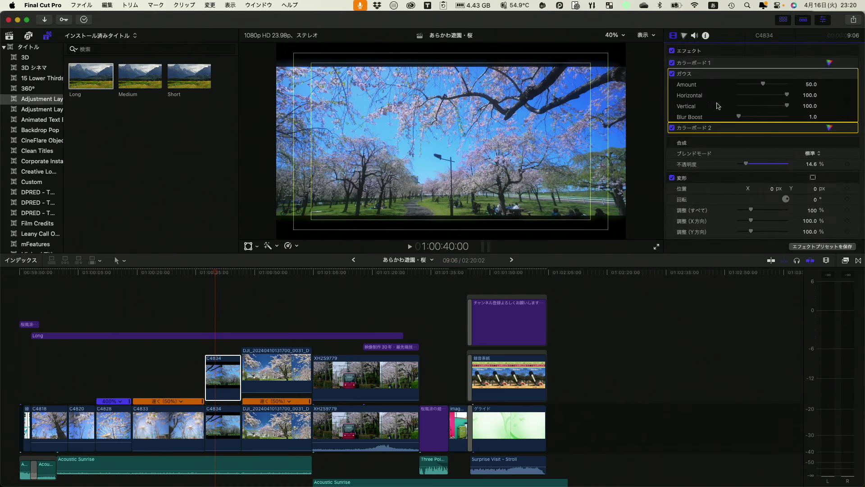
click(809, 84)
mouse_move(746, 166)
mouse_down()
mouse_move(780, 165)
mouse_move(745, 166)
mouse_up()
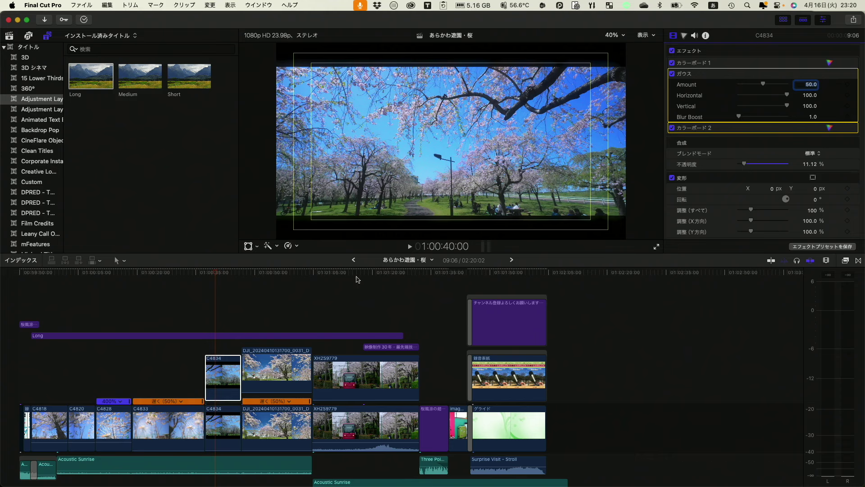
Disable and re-enable the upper C4834 clip to compare the park shot with and without the Gaussian blur overlay.
drag(216, 277, 226, 277)
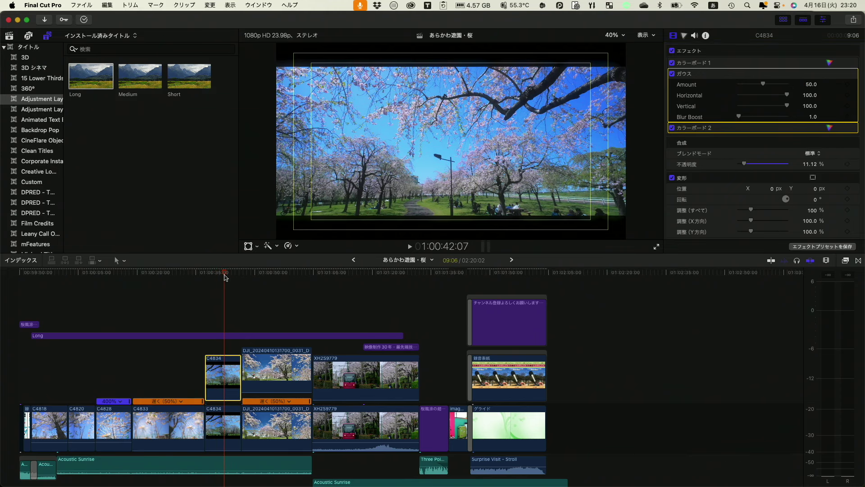
mouse_move(225, 274)
mouse_down()
mouse_move(212, 276)
mouse_move(221, 276)
mouse_up()
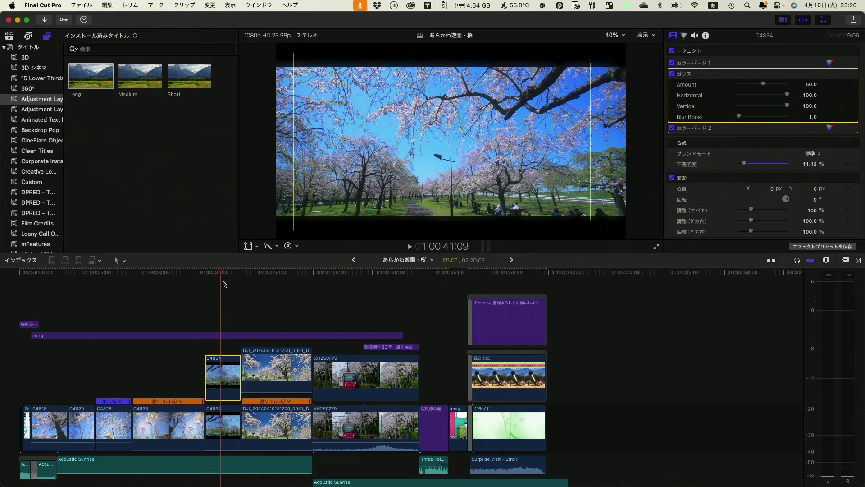
key(v)
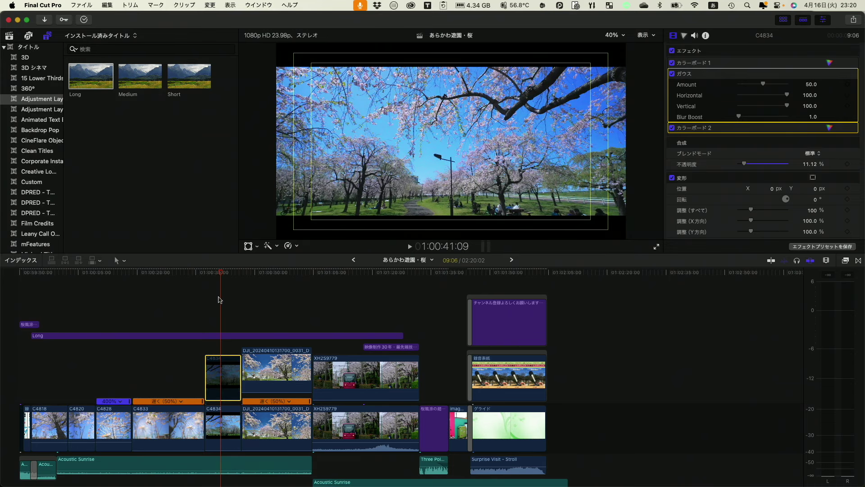
drag(220, 276, 221, 276)
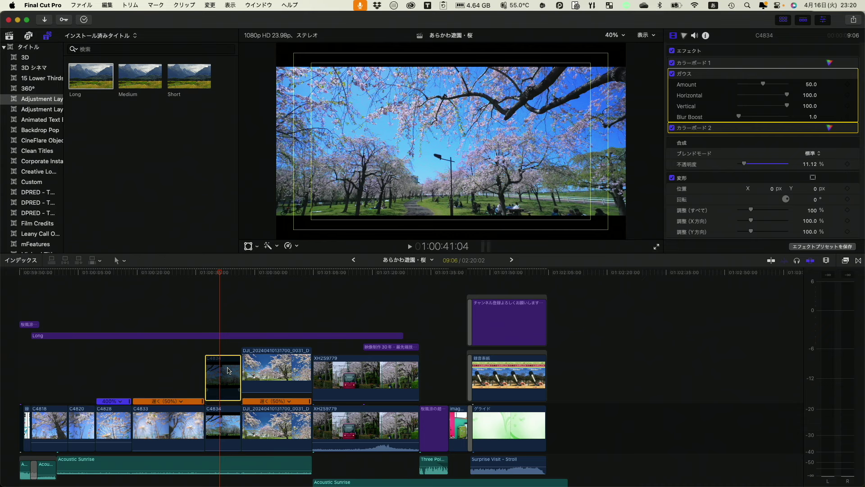
key(v)
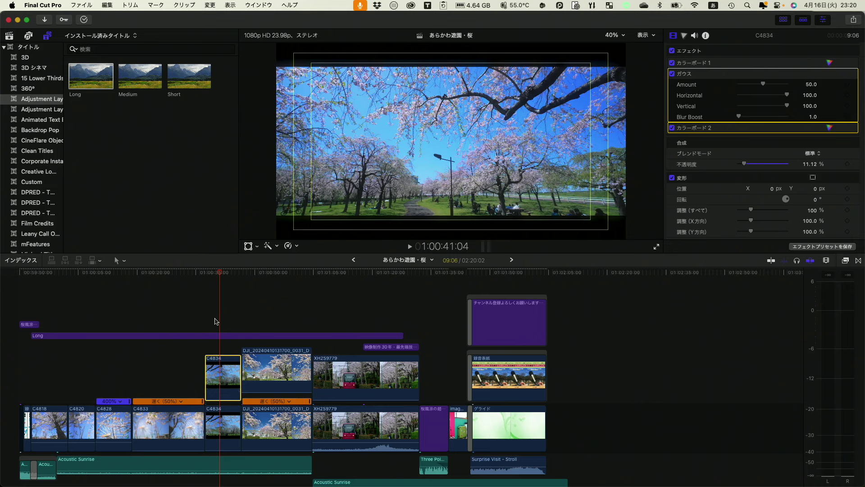
Examine the Gaussian effect on the upper DJI clip and disable the clip to compare the shot without its overlay.
drag(219, 274, 258, 282)
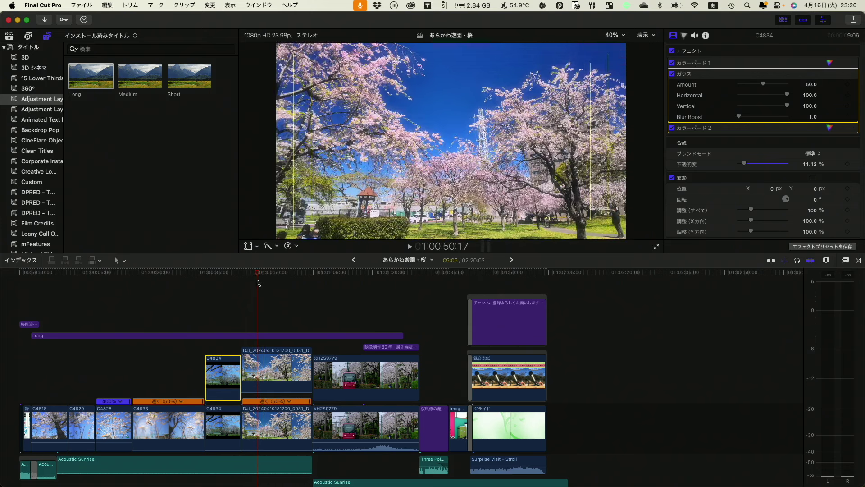
click(264, 363)
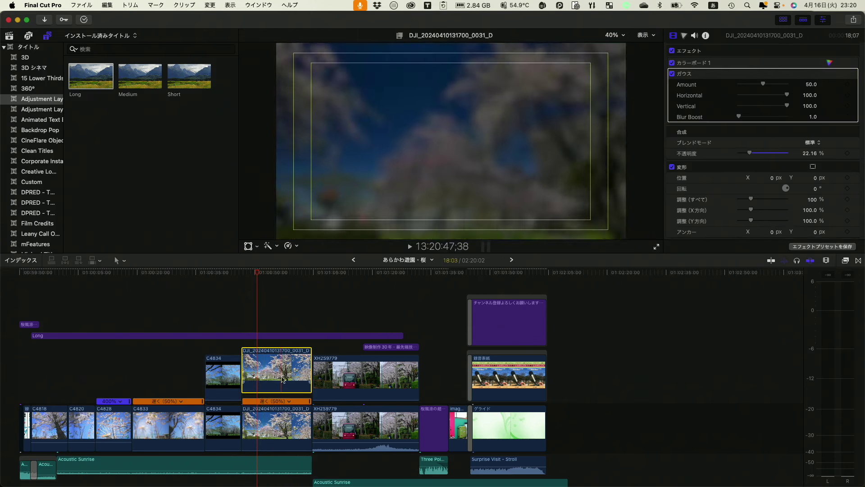
click(256, 277)
click(258, 371)
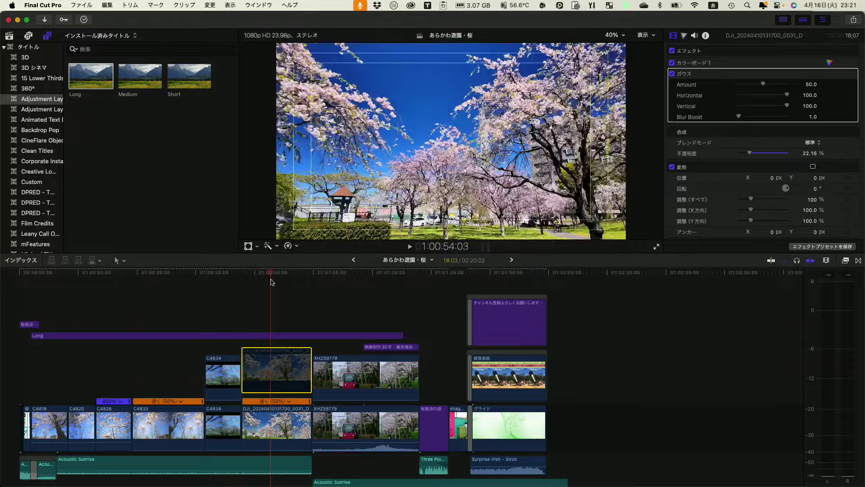
Enlarge the viewer by shrinking the timeline area, and re-enable the upper DJI clip.
drag(398, 255, 394, 304)
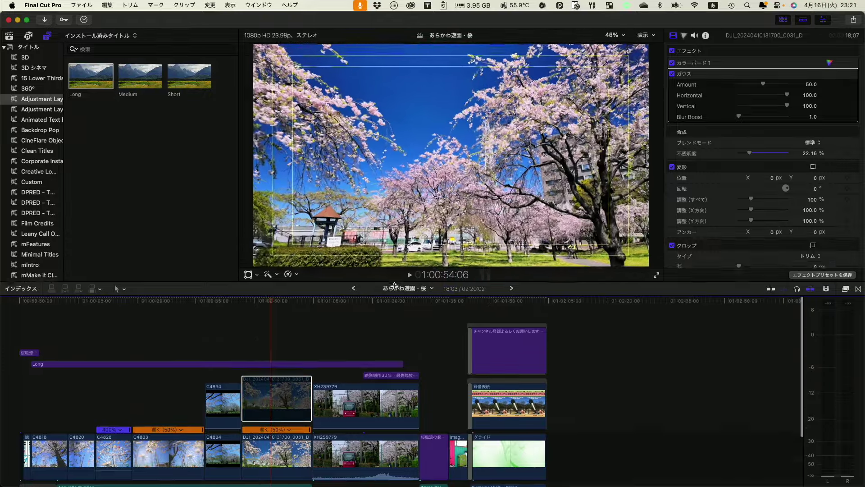
scroll(330, 378, down, 3)
drag(272, 325, 279, 325)
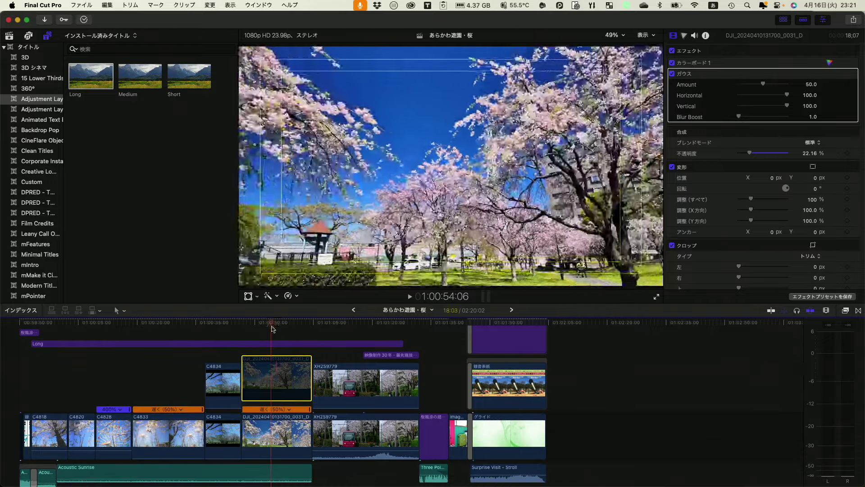
Disable the upper XH2S9779 tram clip and turn off Color Board 1 on the main tram clip after checking its saturation and exposure.
drag(277, 326, 330, 323)
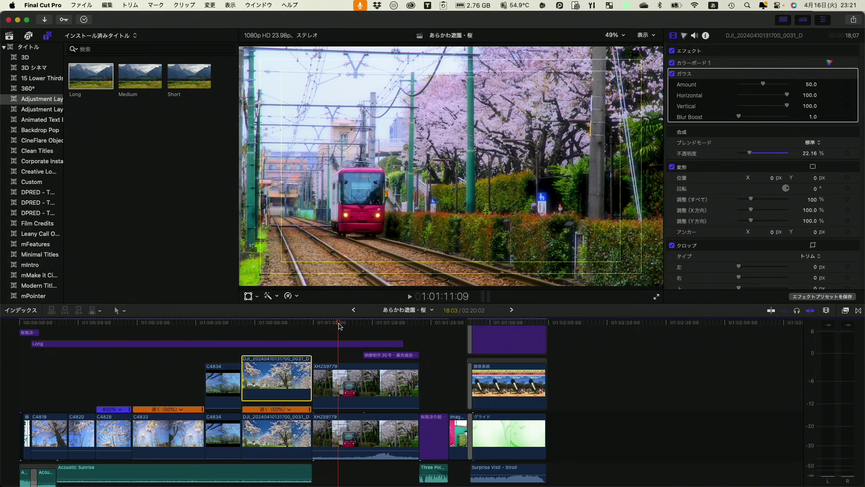
click(345, 384)
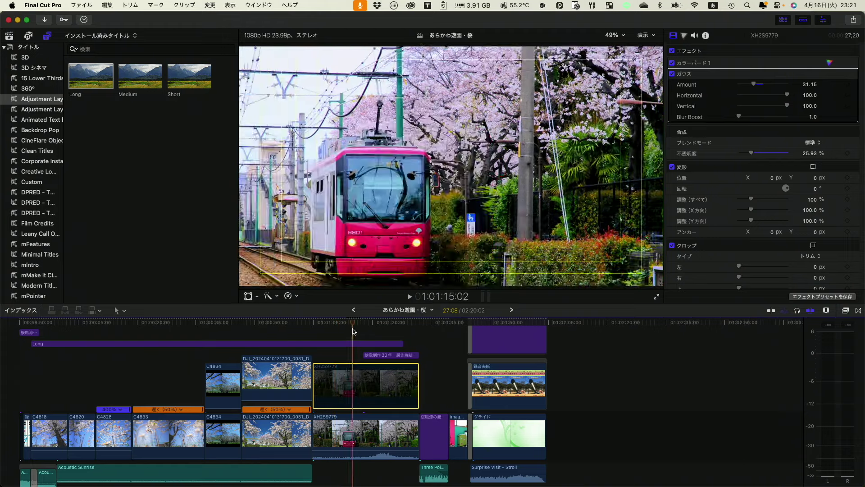
click(352, 432)
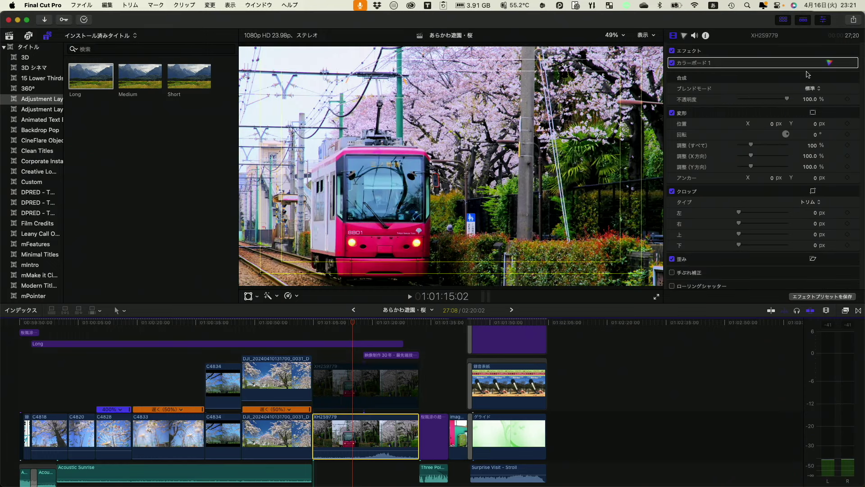
click(830, 63)
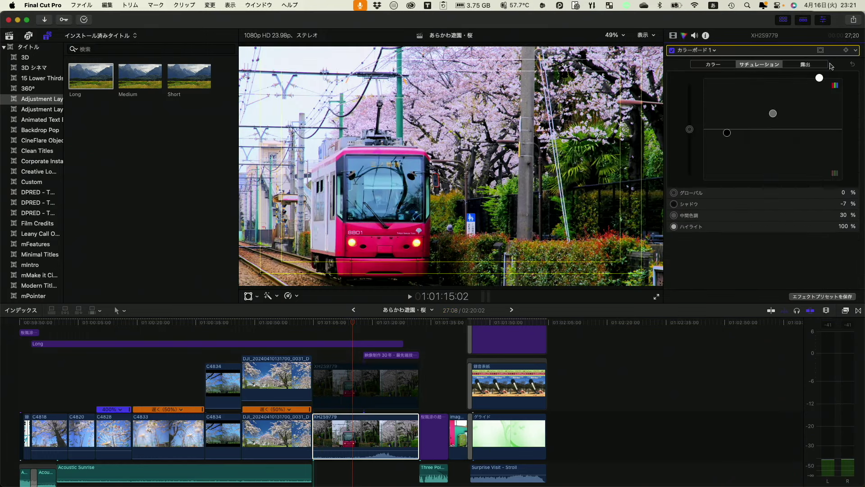
click(806, 64)
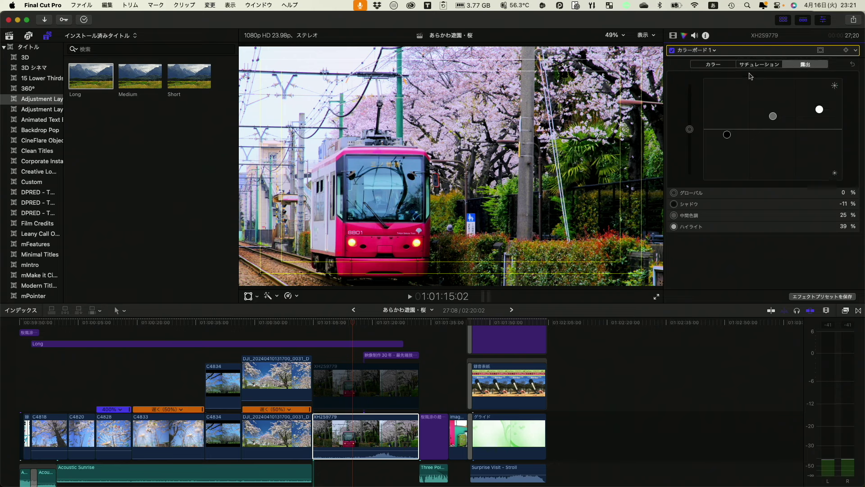
click(672, 51)
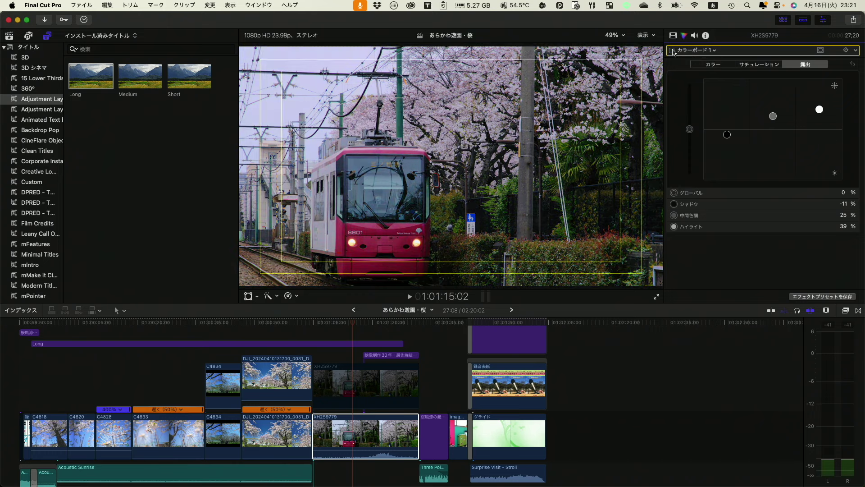
Compare the main tram clip with and without Color Board 1, leave the correction on, and re-enable the upper XH2S9779 clip.
click(672, 50)
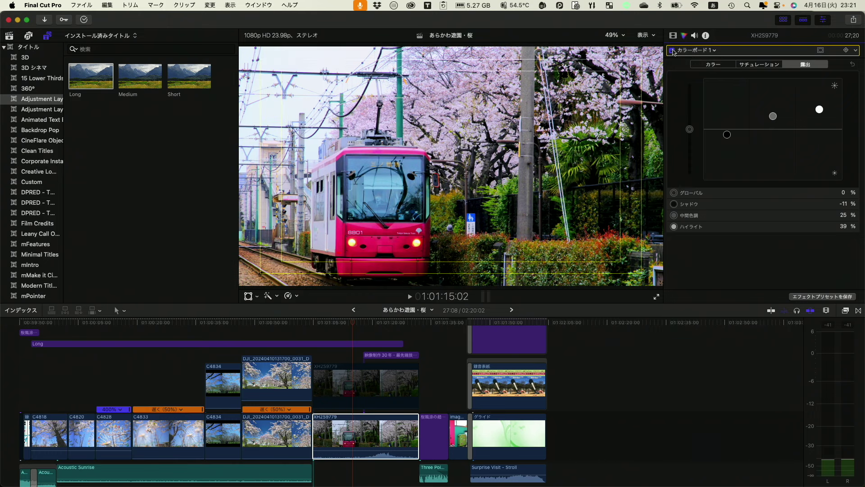
click(672, 51)
click(672, 50)
click(358, 380)
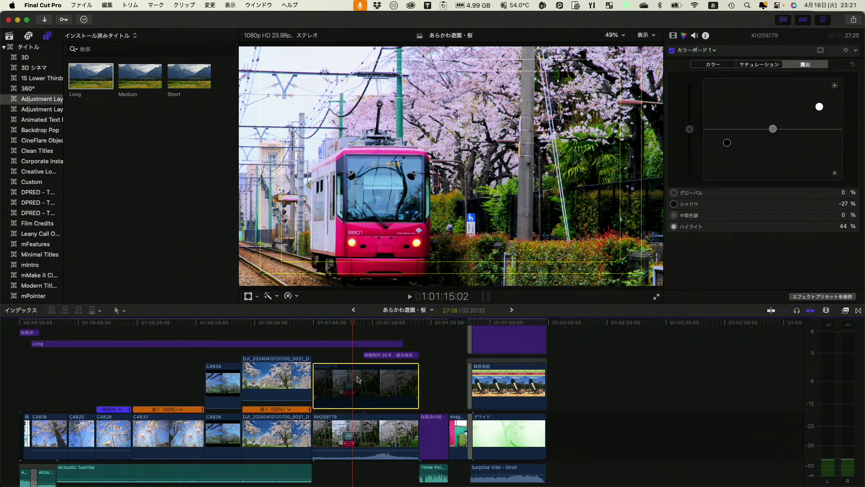
key(v)
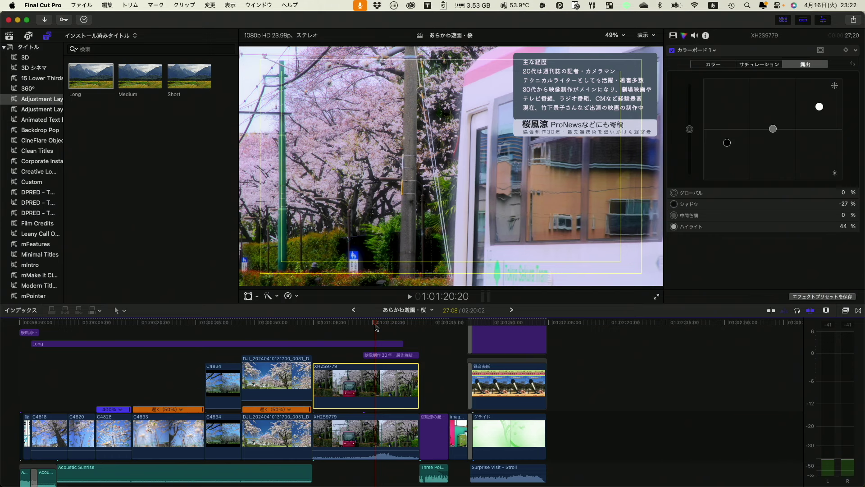
Scrub through the tram and DJI cherry tree shots to review the grade with their blur overlays.
click(360, 325)
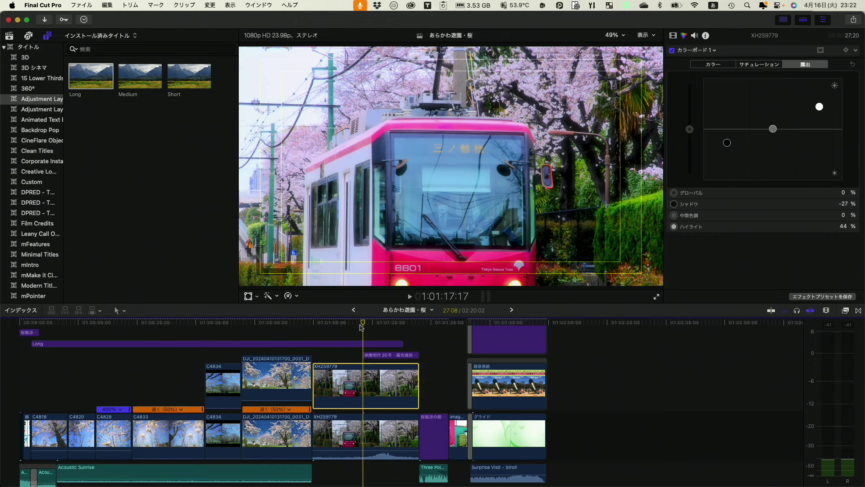
drag(363, 327, 285, 333)
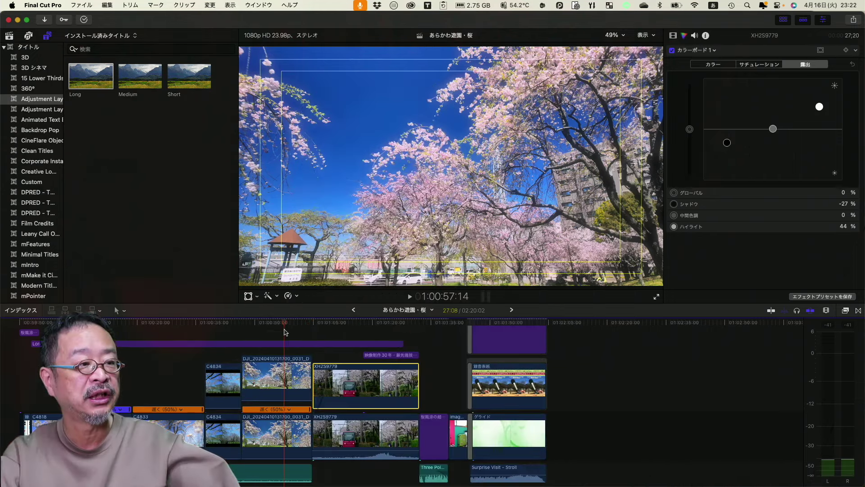
drag(285, 332, 264, 337)
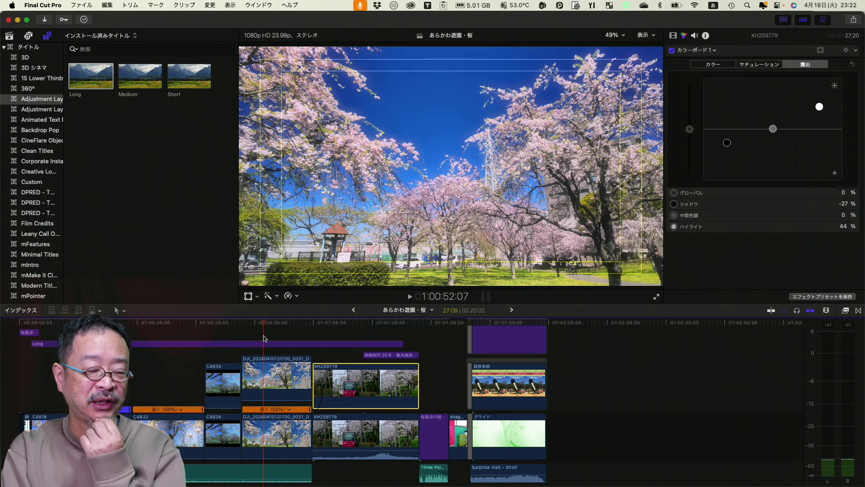
drag(230, 323, 272, 329)
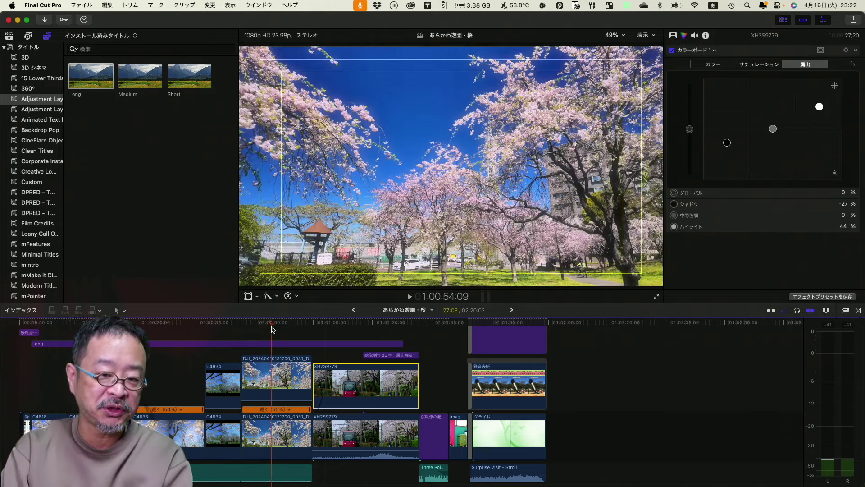
drag(278, 328, 288, 328)
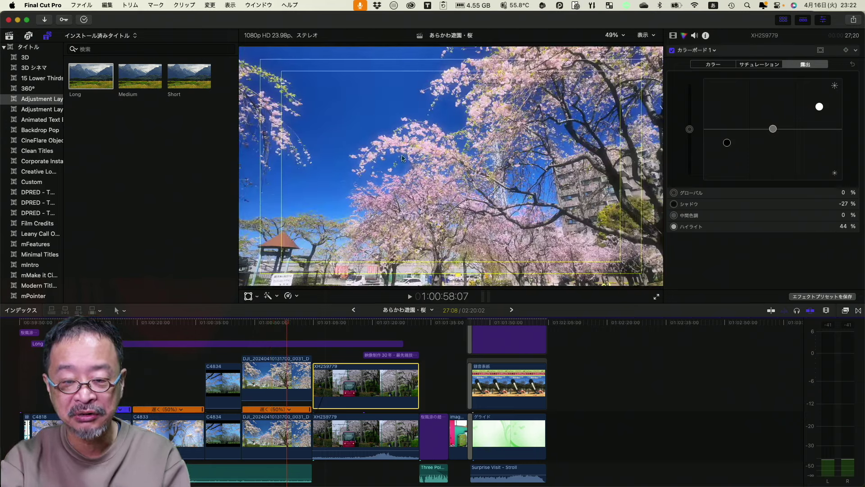
Compare the DJI and C4834 park shots with their upper overlay clips temporarily disabled.
click(277, 377)
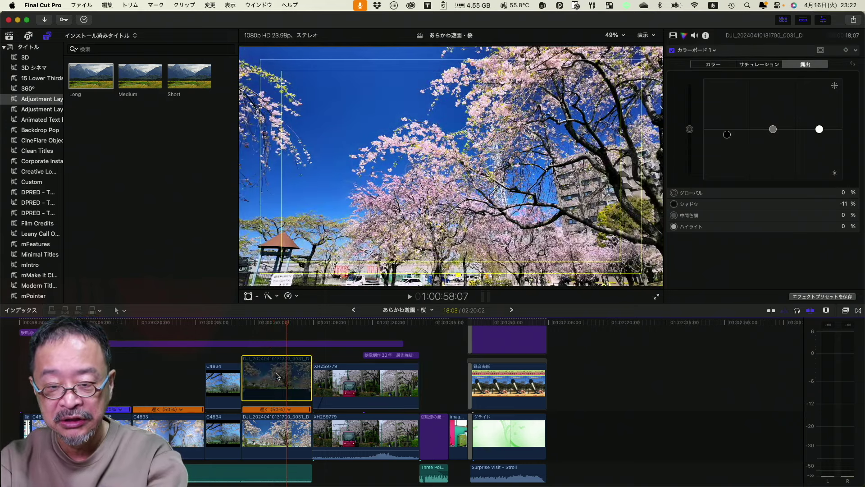
drag(286, 323, 279, 324)
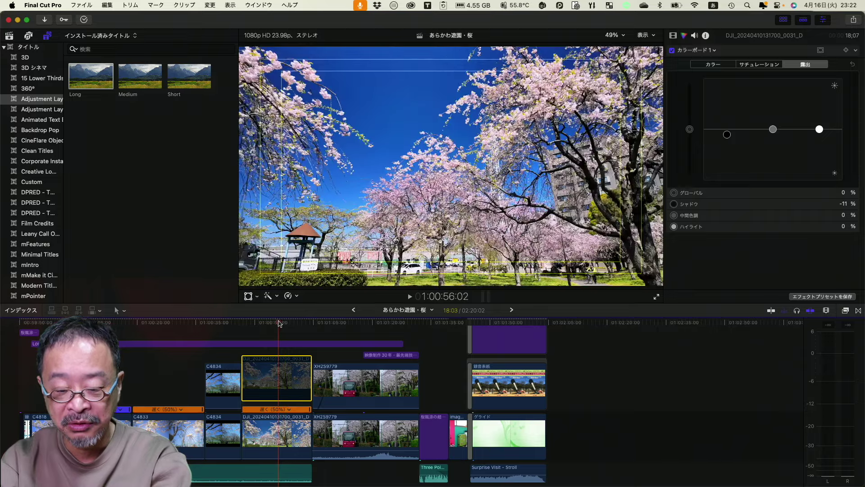
click(222, 328)
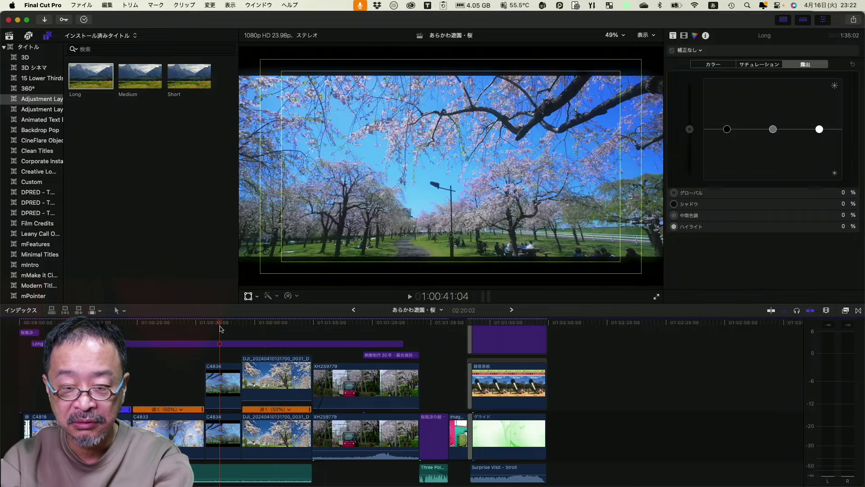
click(220, 385)
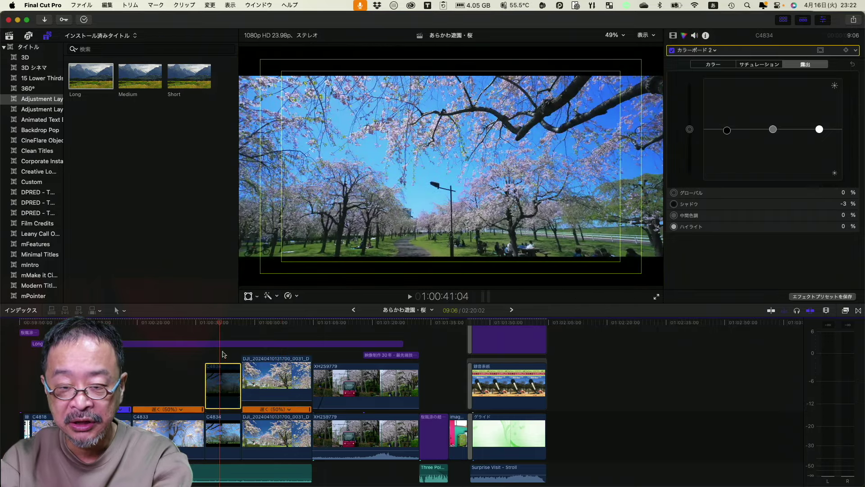
Examine the C4833 Ferris wheel shot, which has no overlay clip, and its Color Board exposure settings.
click(180, 344)
click(173, 324)
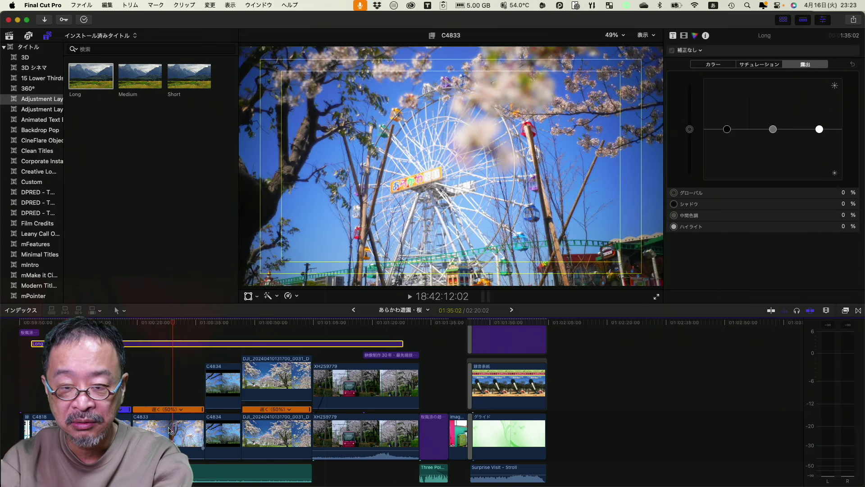
drag(170, 323, 155, 323)
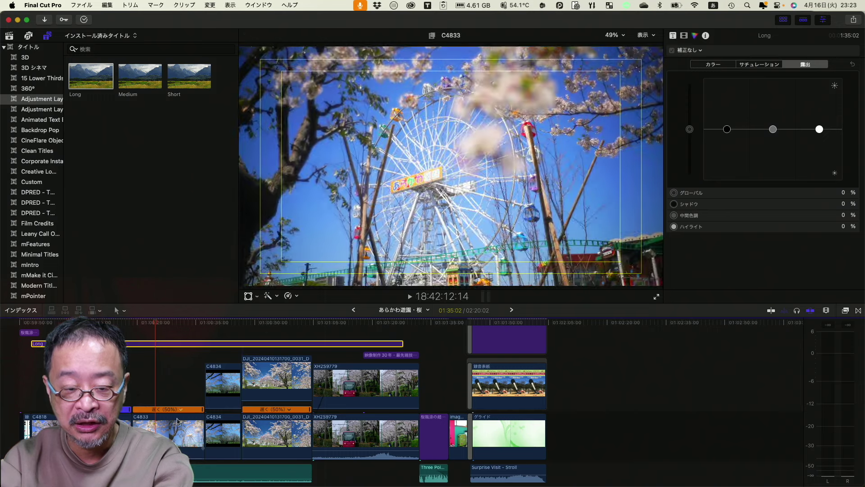
click(168, 433)
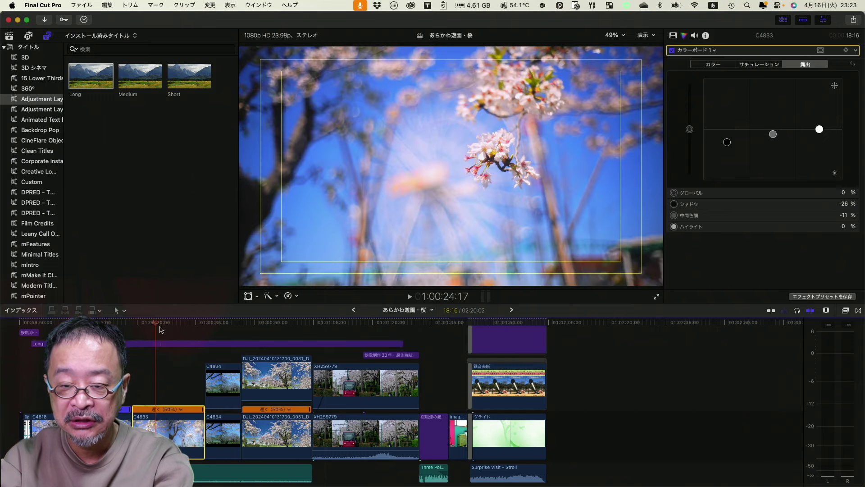
drag(155, 323, 108, 324)
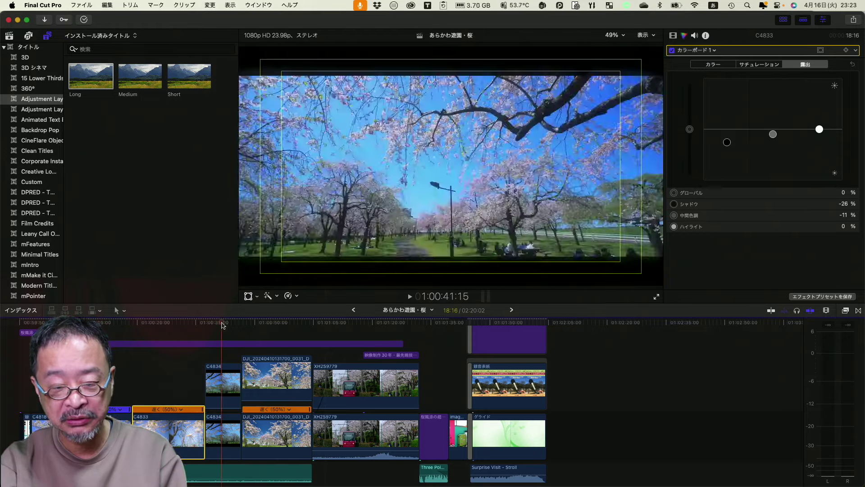
Raise the opacity of the upper C4834 blur overlay clip to 30.23%.
click(222, 382)
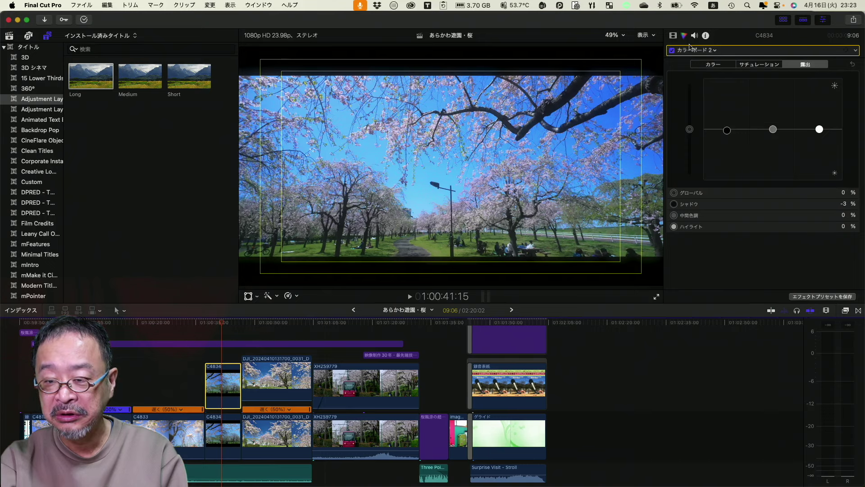
click(674, 36)
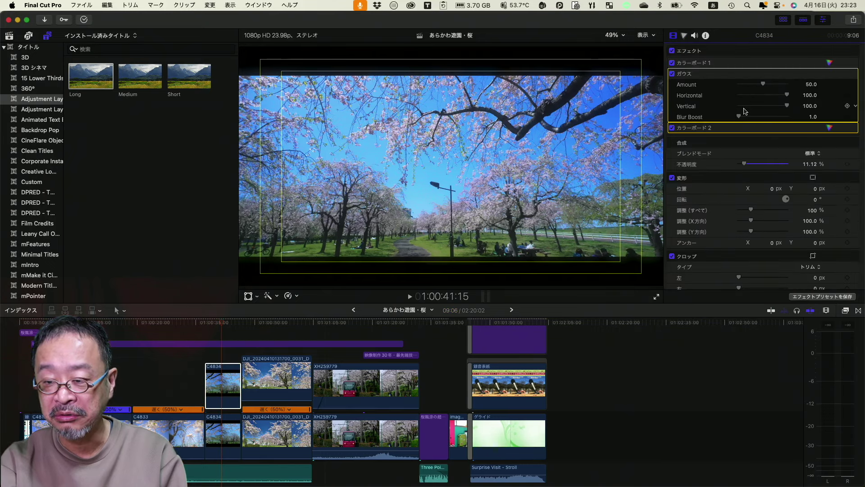
drag(745, 165, 755, 165)
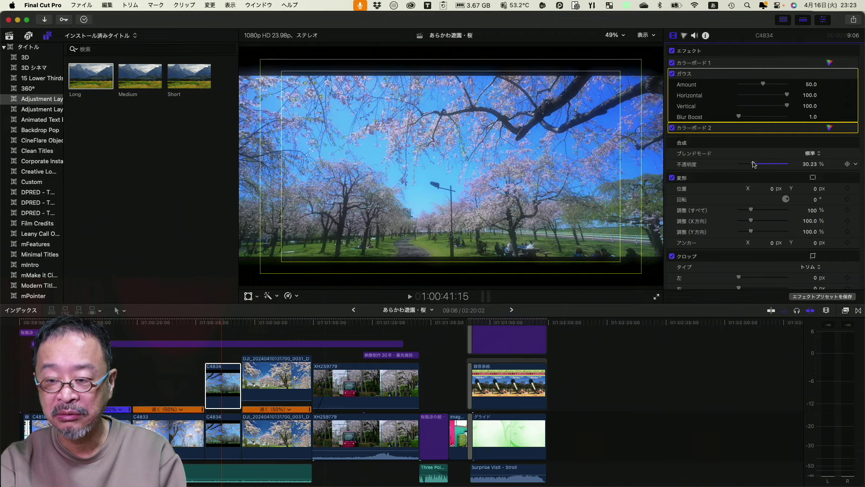
Return to the start of the C4834 park shot and view it in full screen.
drag(222, 323, 309, 323)
click(206, 323)
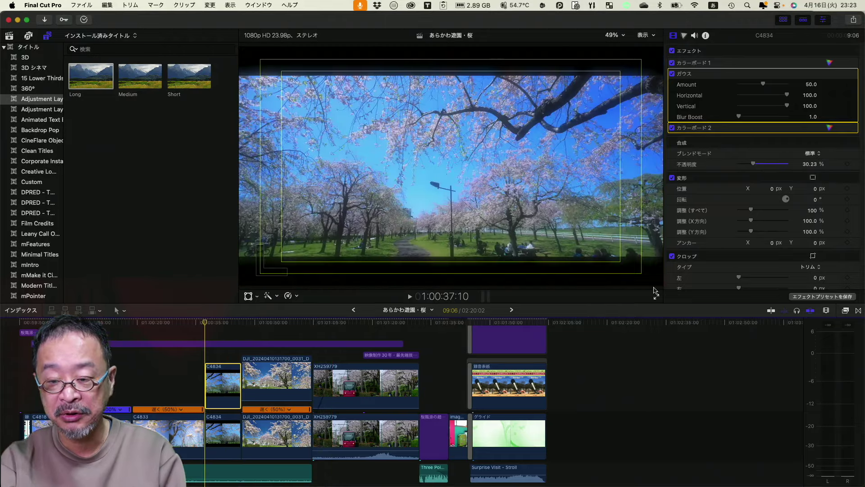
click(656, 298)
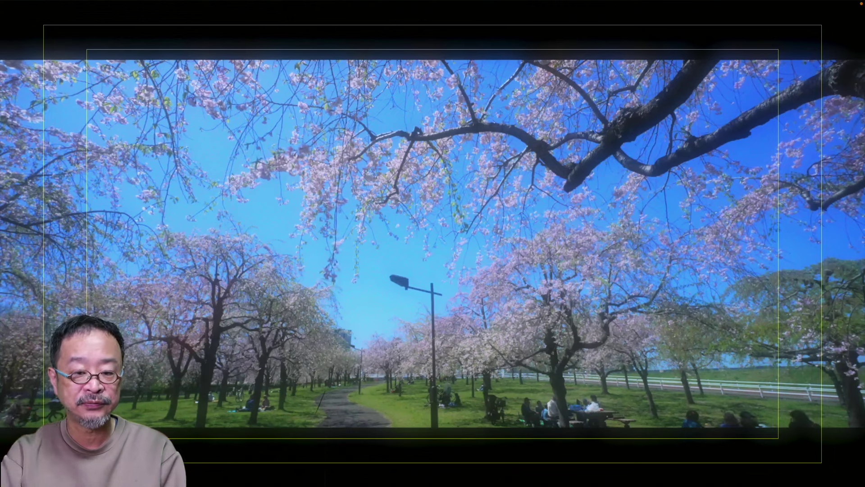